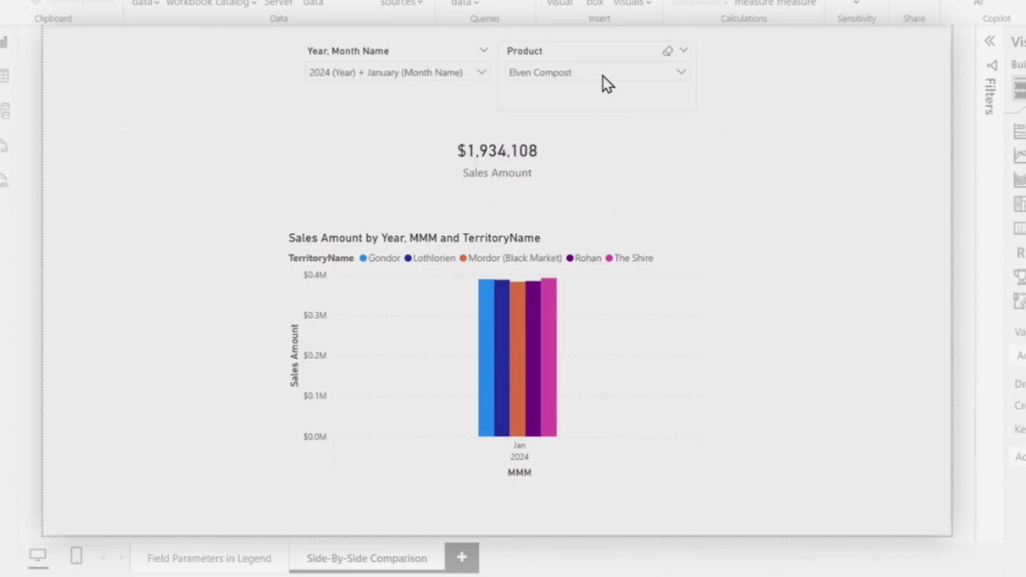
Rename the Side-By-Side Comparison report page tab to 'THE PATRICK'
{"action": "double_click", "coordinate": [361, 558]}
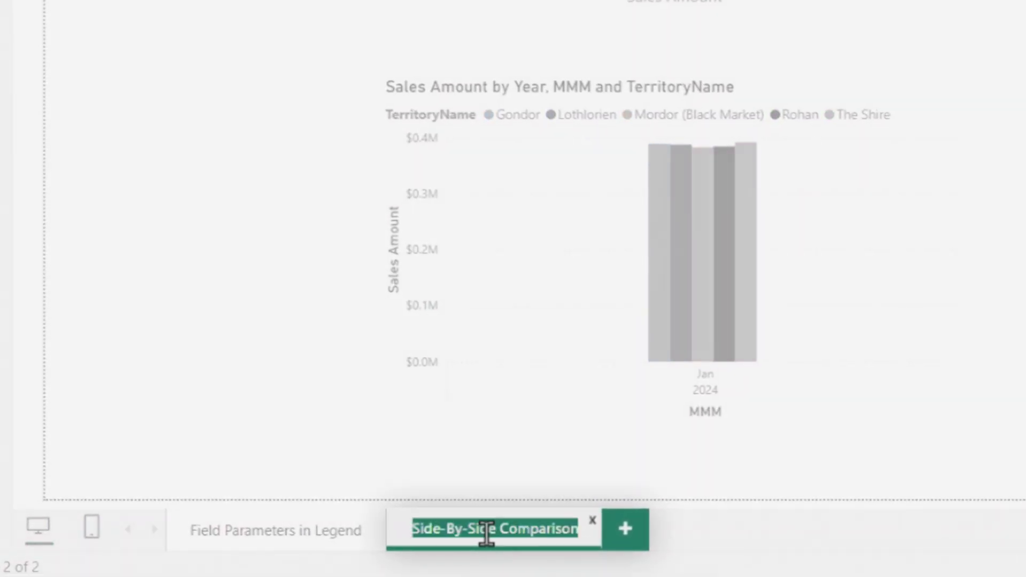
{"action": "type", "text": "Th"}
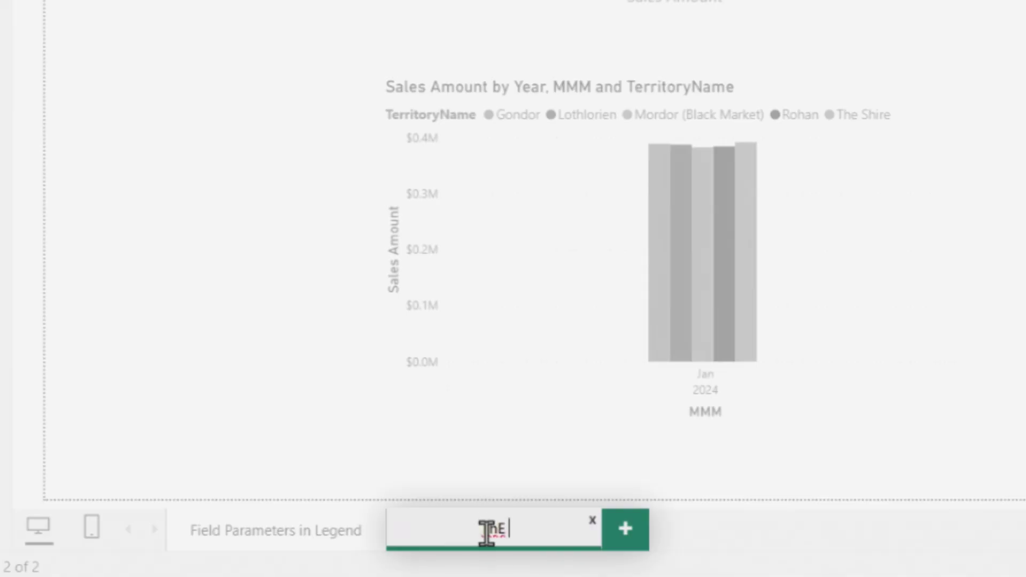
{"action": "type", "text": "E PATRICK"}
{"action": "key", "text": "Return"}
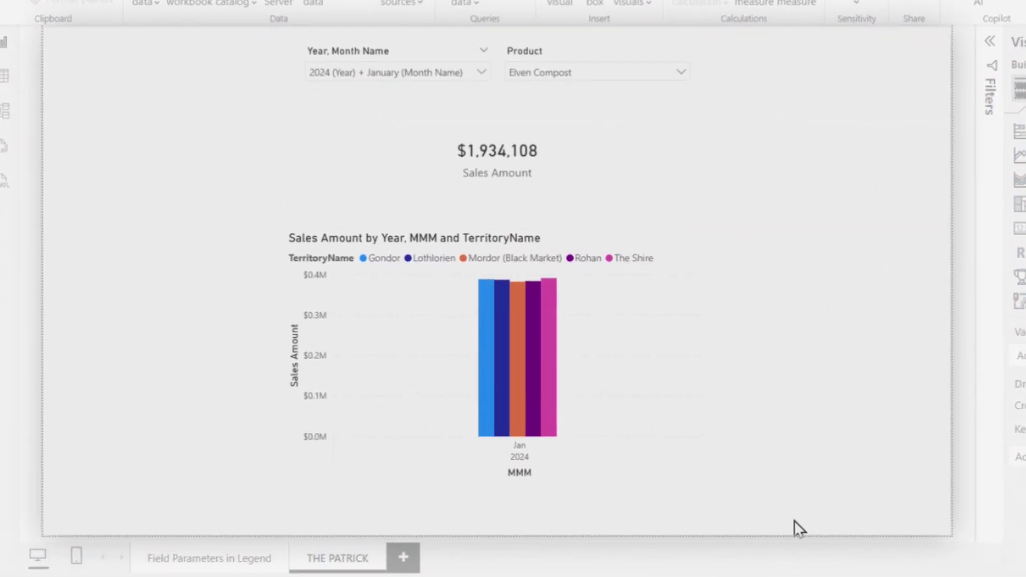
Shift the two slicers, Sales Amount card and territory chart left, and duplicate all four onto the right half
{"action": "left_click_drag", "start_coordinate": [794, 520], "coordinate": [152, 4]}
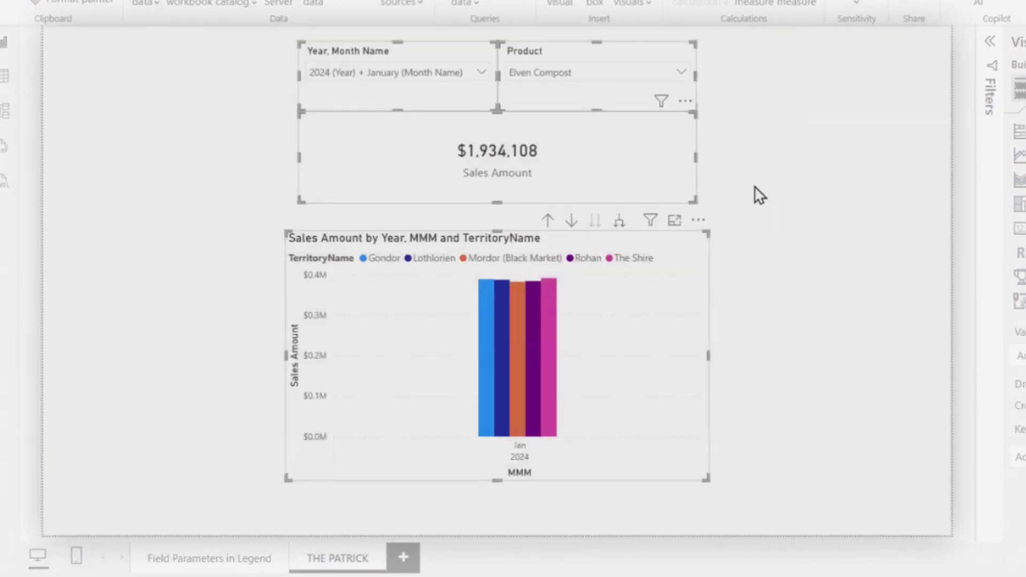
{"action": "left_click_drag", "start_coordinate": [411, 49], "coordinate": [168, 44]}
{"action": "left_click_drag", "start_coordinate": [566, 522], "coordinate": [20, 24]}
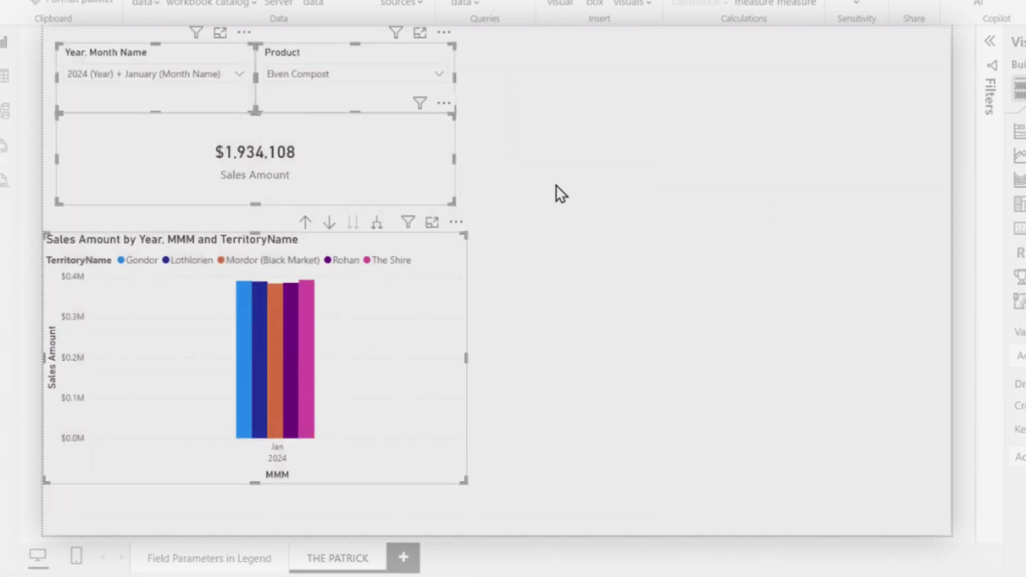
{"action": "left_click_drag", "start_coordinate": [283, 66], "coordinate": [290, 72]}
{"action": "left_click_drag", "start_coordinate": [203, 70], "coordinate": [712, 51]}
{"action": "left_click", "coordinate": [532, 109]}
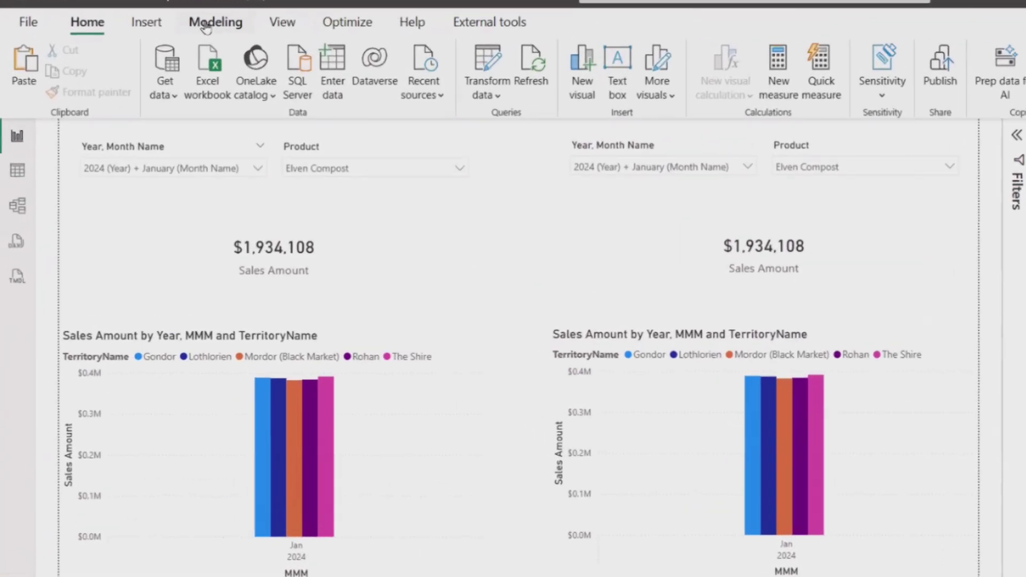
Insert a Line shape from Insert > Shapes as a vertical divider between the two visual groups
{"action": "left_click", "coordinate": [208, 24]}
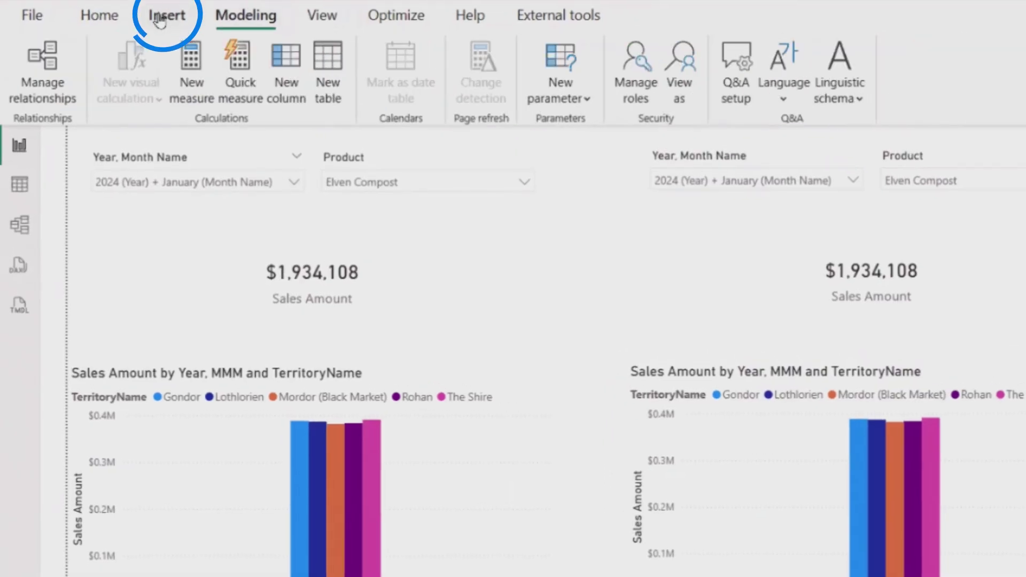
{"action": "left_click", "coordinate": [160, 21]}
{"action": "left_click", "coordinate": [700, 91]}
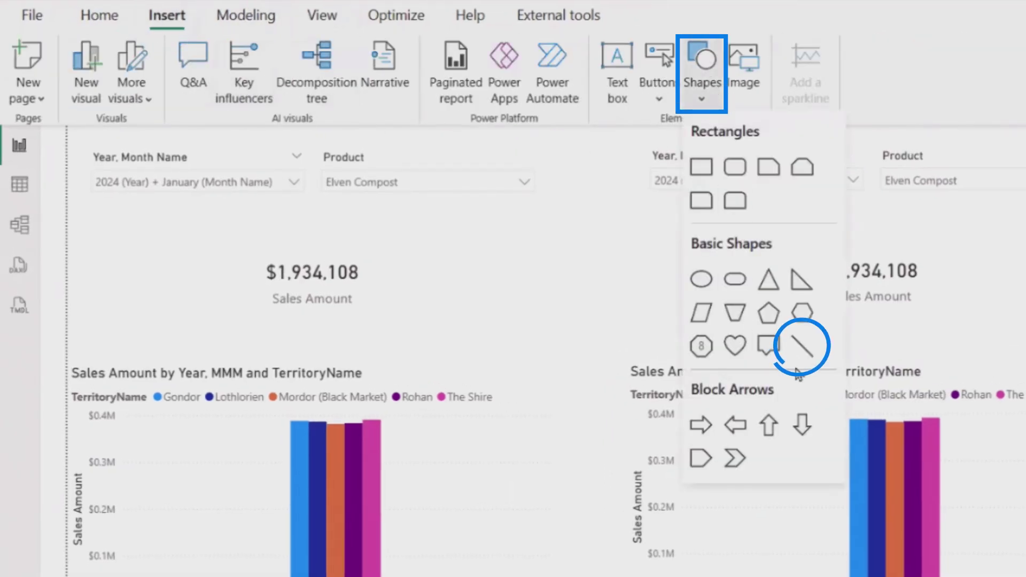
{"action": "left_click", "coordinate": [801, 347]}
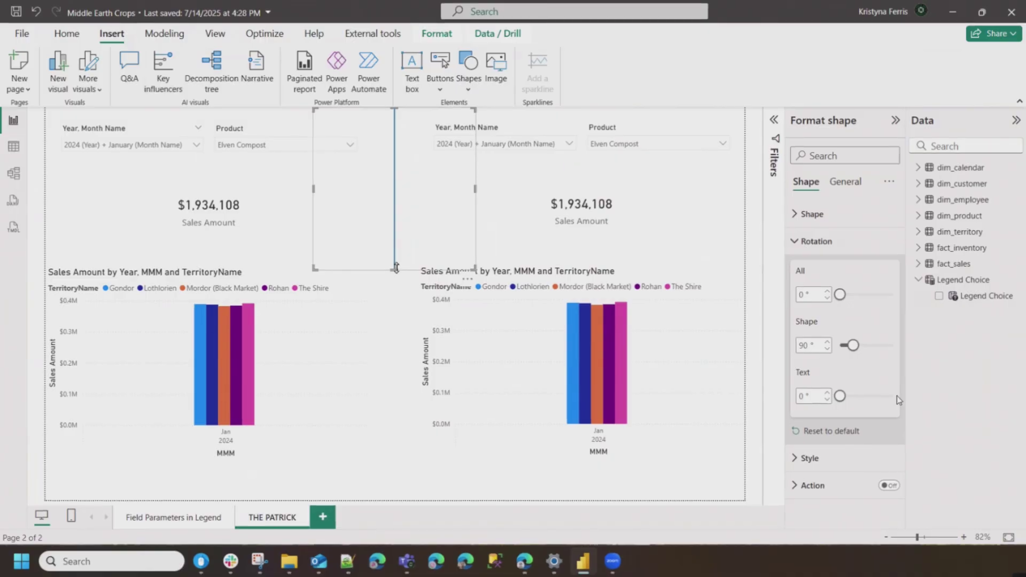
{"action": "left_click", "coordinate": [543, 494]}
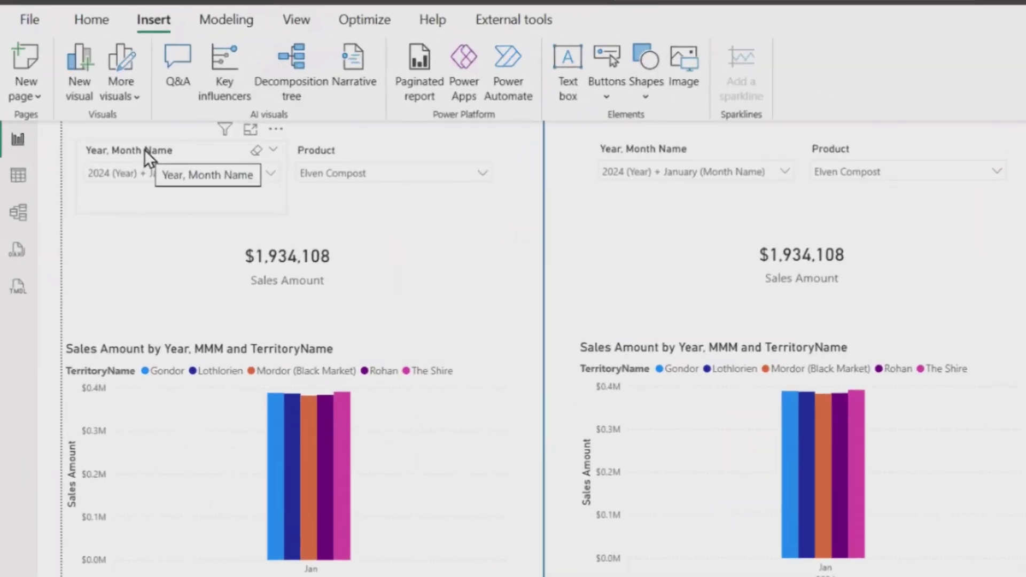
Select the left Year, Month Name slicer and turn on Format > Edit interactions
{"action": "left_click", "coordinate": [110, 136]}
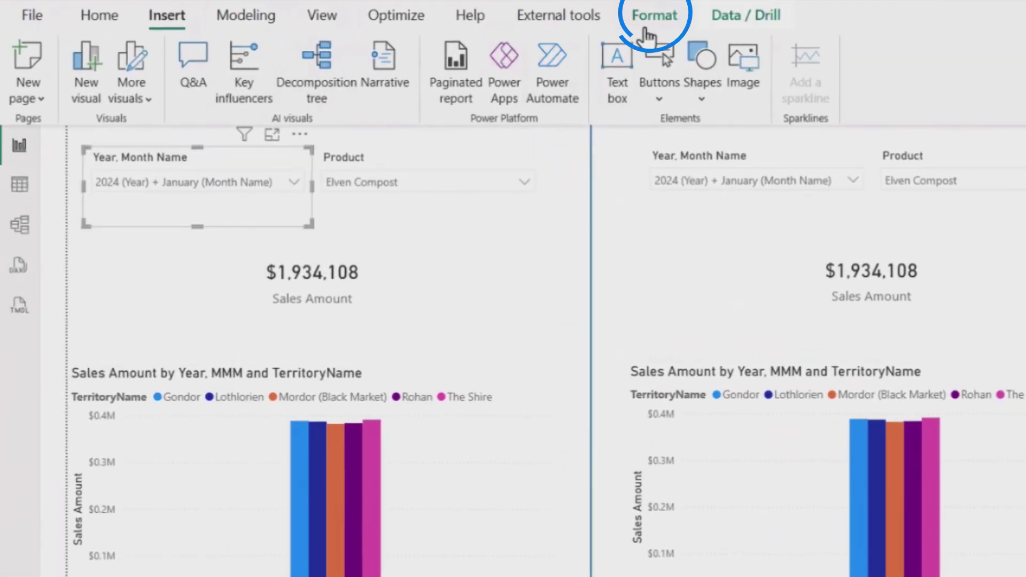
{"action": "left_click", "coordinate": [650, 16]}
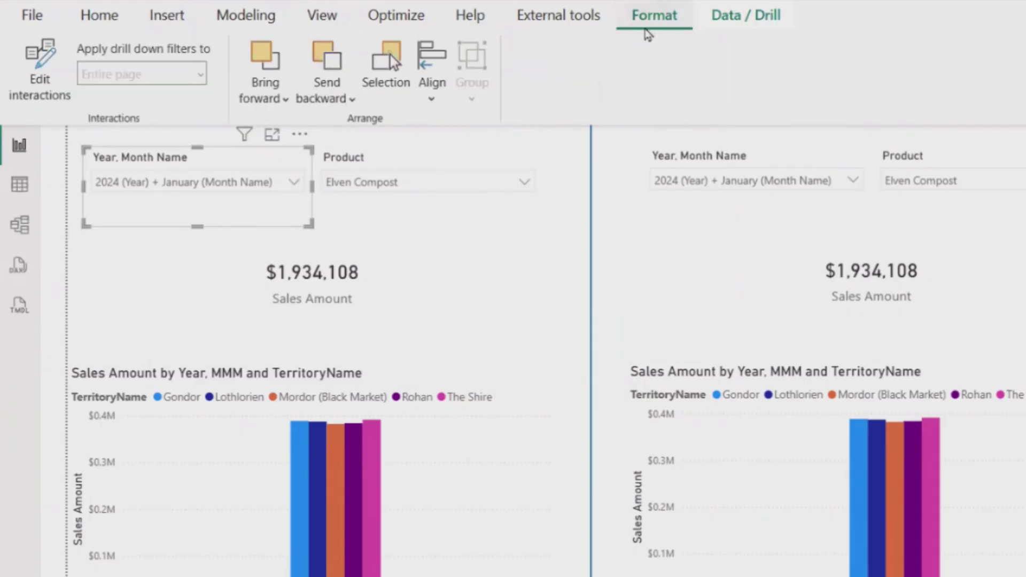
{"action": "left_click", "coordinate": [58, 83]}
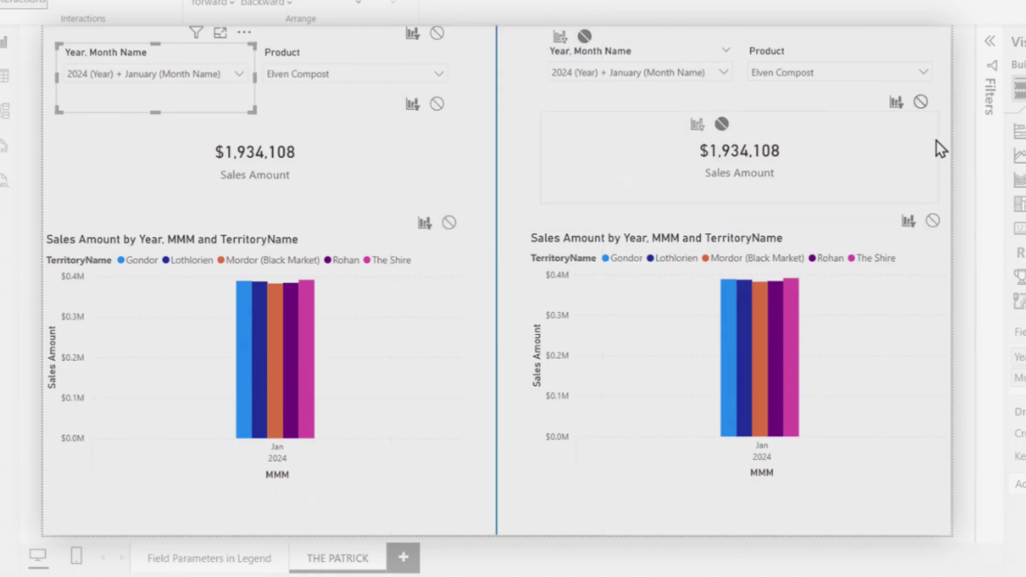
Set the left Year, Month Name slicer's interaction to None on the right-hand territory chart
{"action": "left_click", "coordinate": [932, 221]}
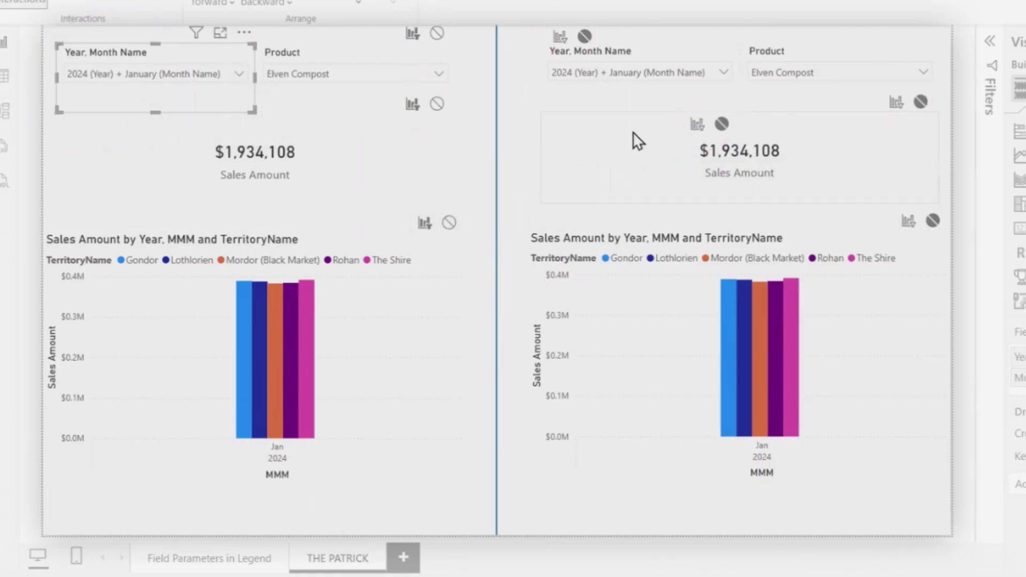
{"action": "left_click", "coordinate": [275, 47]}
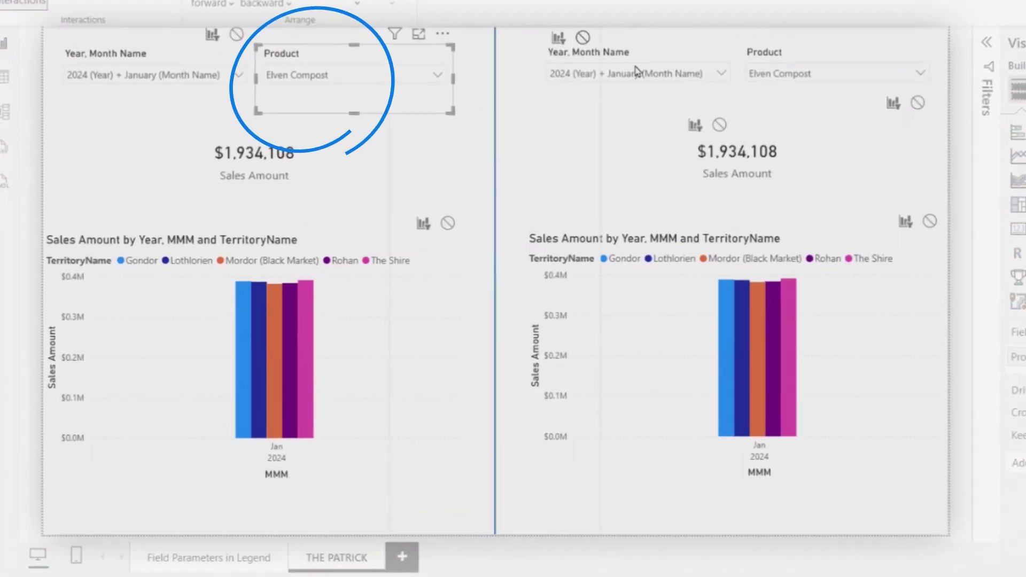
Set the left Product slicer's interaction to None for the right Year slicer and Sales Amount card
{"action": "left_click", "coordinate": [583, 37]}
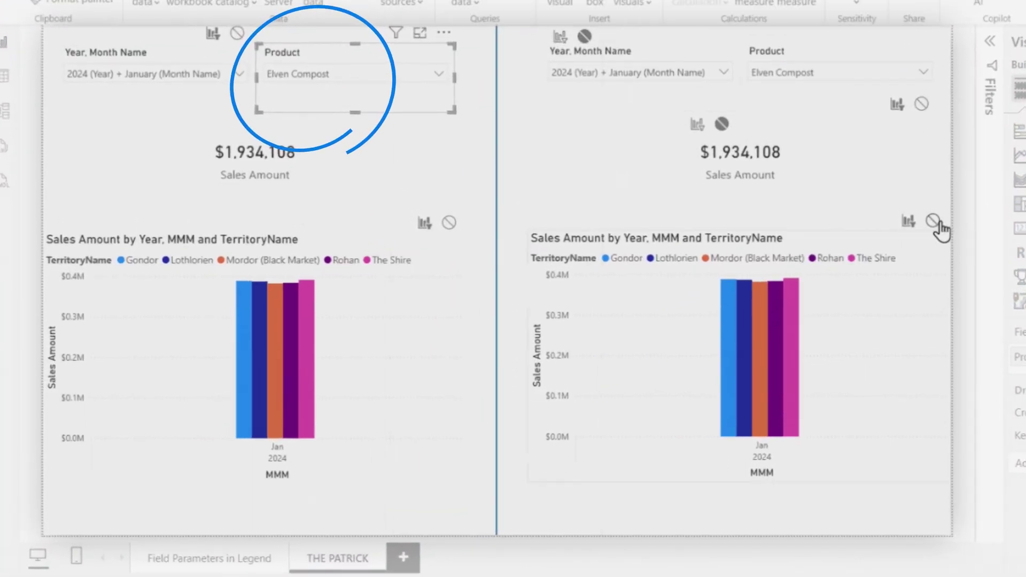
{"action": "left_click", "coordinate": [922, 106]}
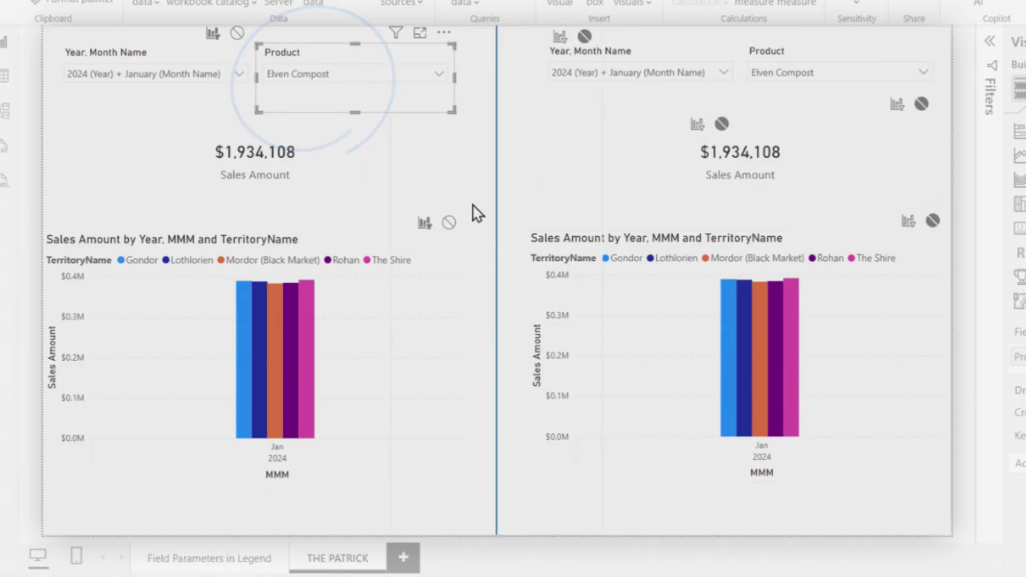
{"action": "left_click", "coordinate": [382, 183]}
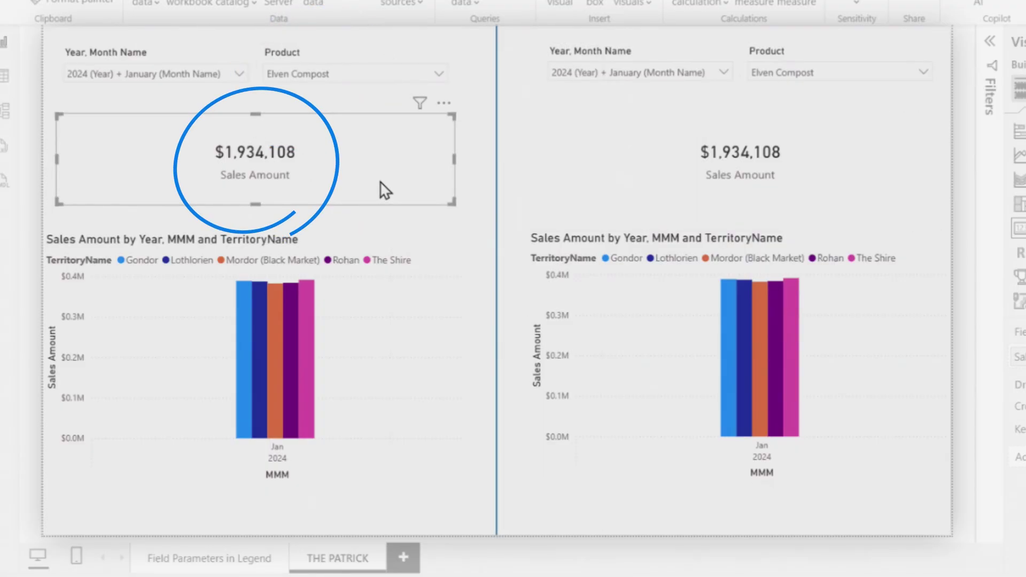
Set the left territory chart to None toward the right visuals, then test with The Shire bar
{"action": "left_click", "coordinate": [274, 241]}
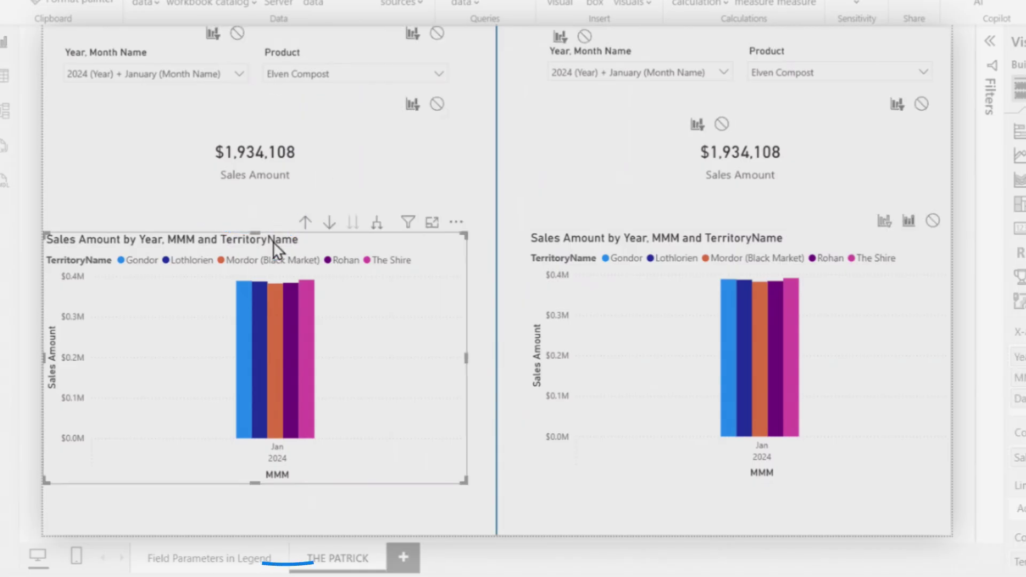
{"action": "left_click", "coordinate": [585, 36]}
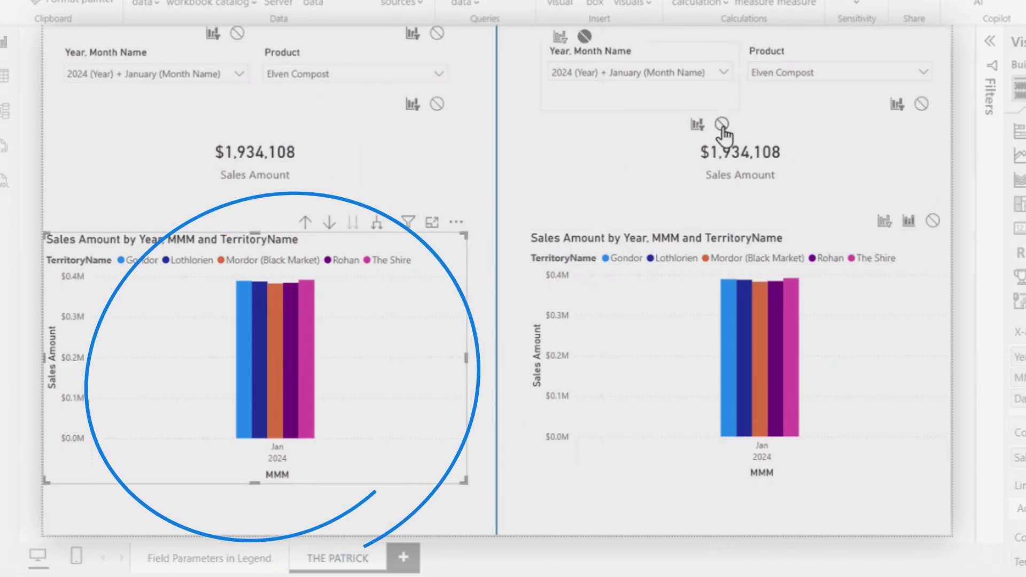
{"action": "left_click", "coordinate": [933, 228]}
{"action": "left_click", "coordinate": [342, 249]}
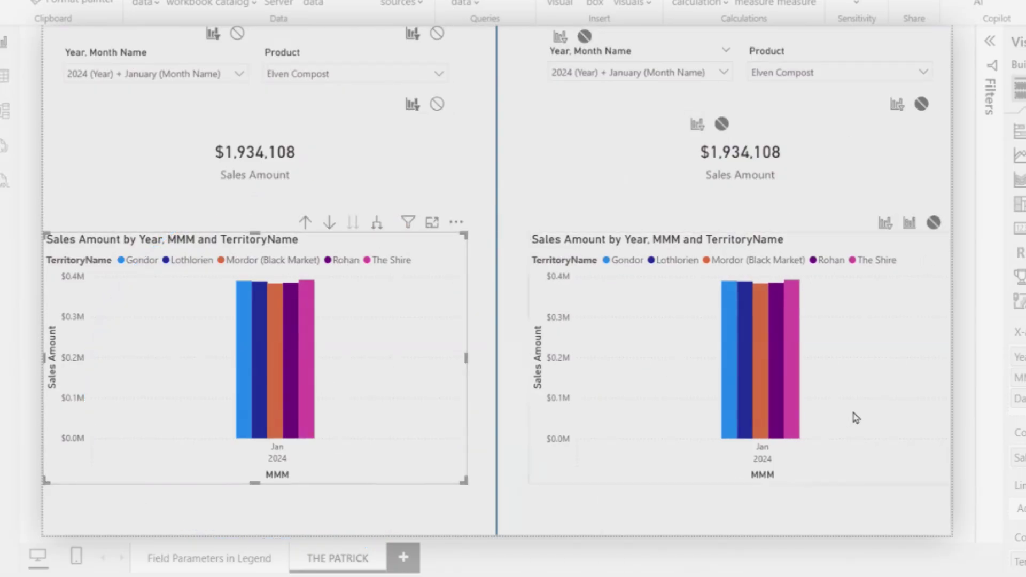
{"action": "left_click", "coordinate": [788, 387]}
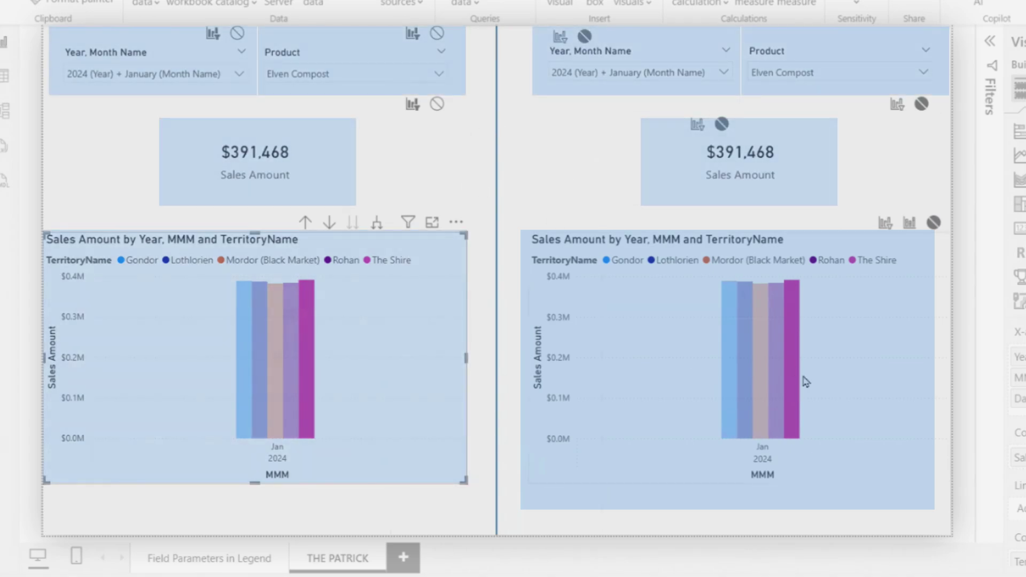
Clear The Shire highlight in both charts so both cards return to $1,934,108
{"action": "left_click", "coordinate": [806, 382]}
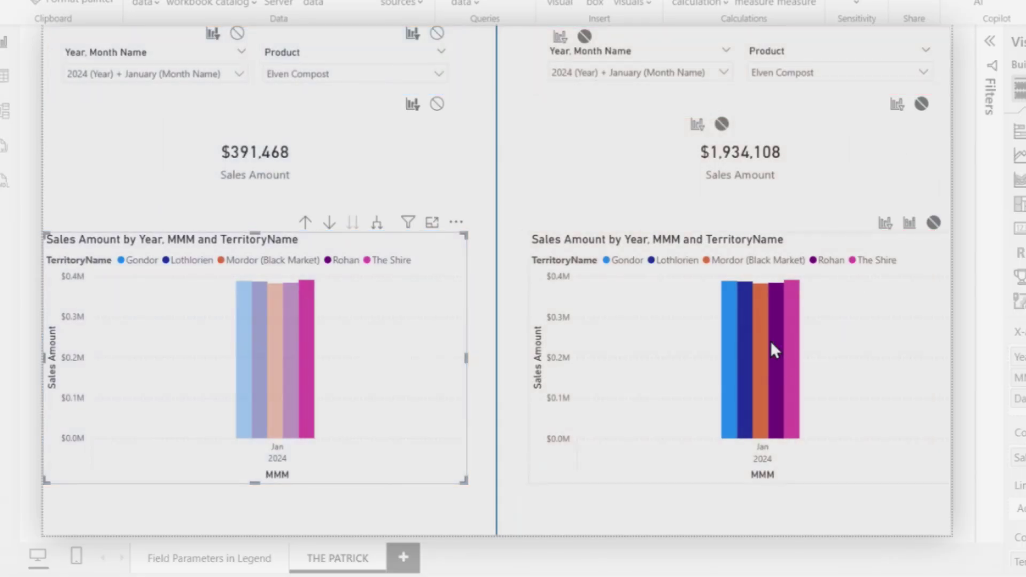
{"action": "left_click", "coordinate": [300, 386]}
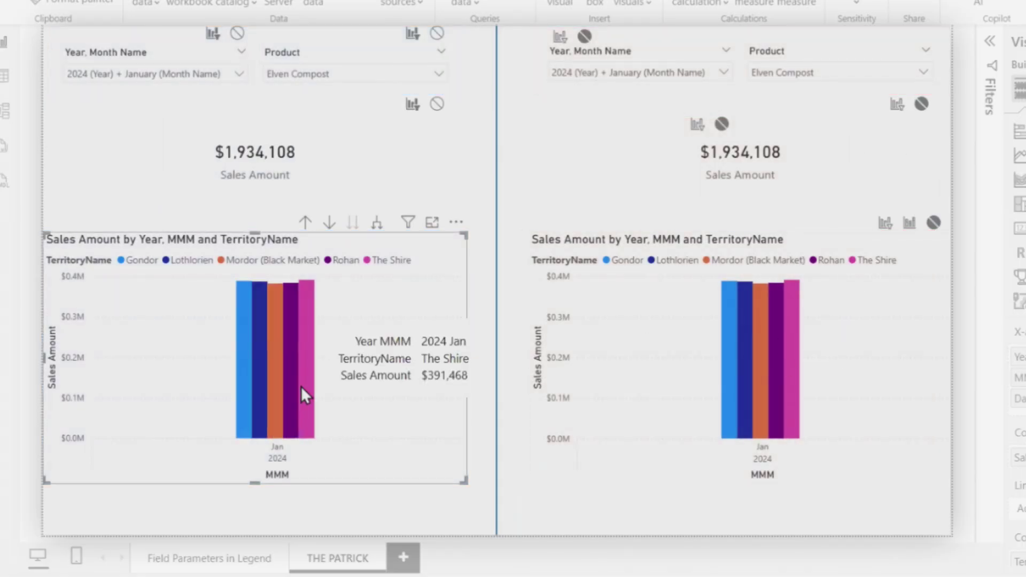
{"action": "left_click", "coordinate": [613, 106]}
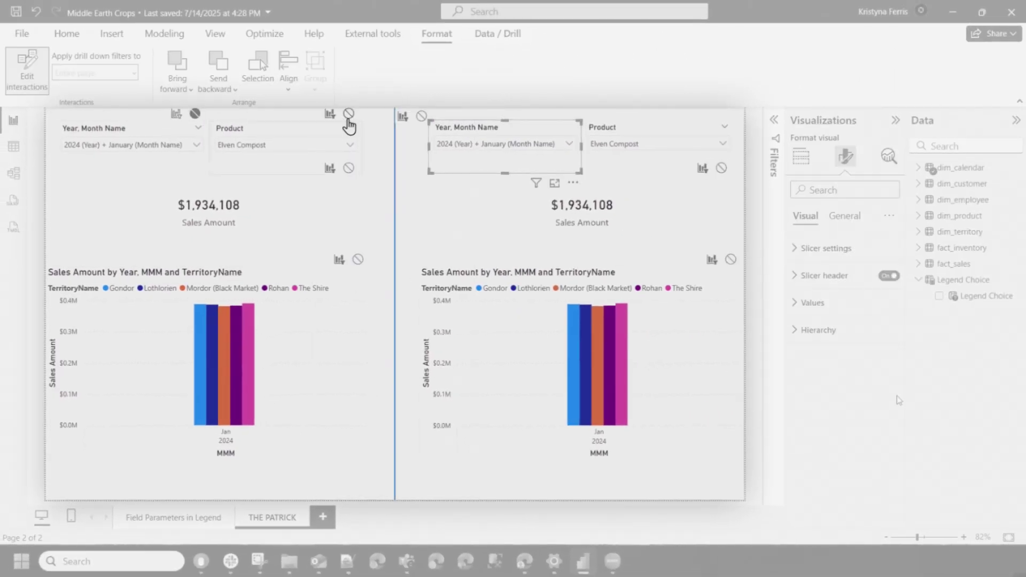
Set the right Product slicer and chart to None toward the left visuals, then exit Edit interactions
{"action": "left_click", "coordinate": [633, 170]}
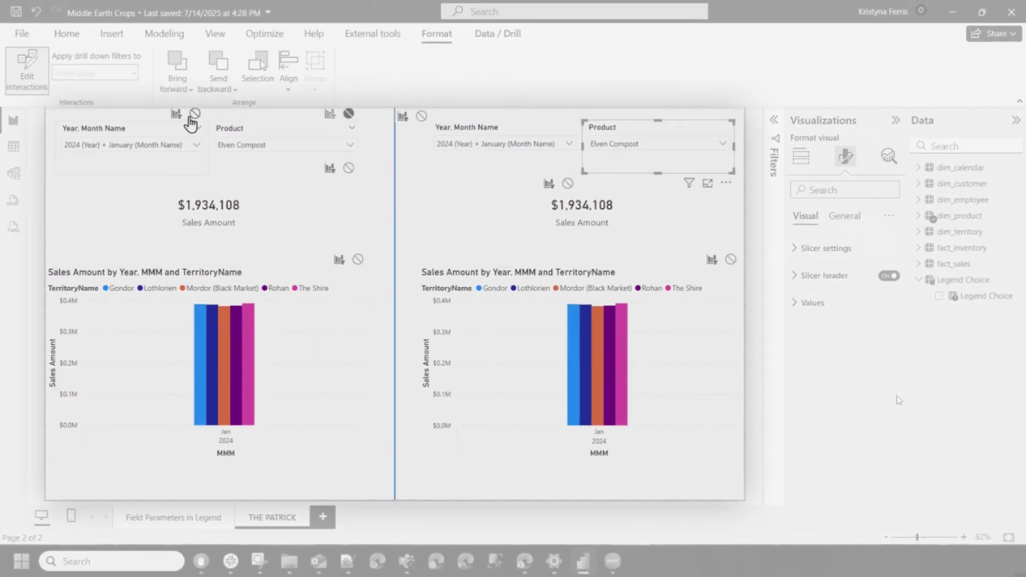
{"action": "key", "text": "Tab"}
{"action": "key", "text": "Tab"}
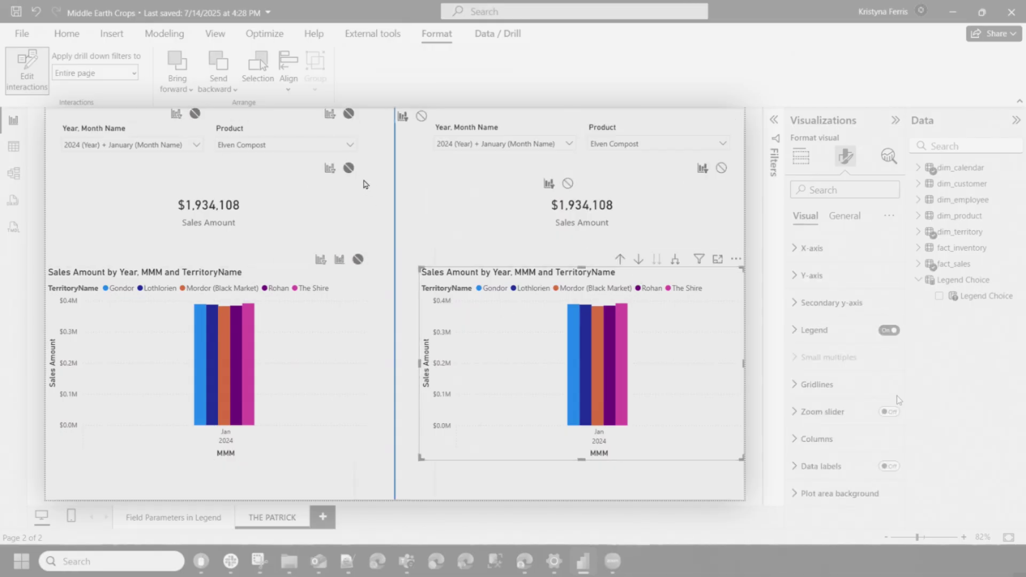
{"action": "left_click", "coordinate": [29, 88]}
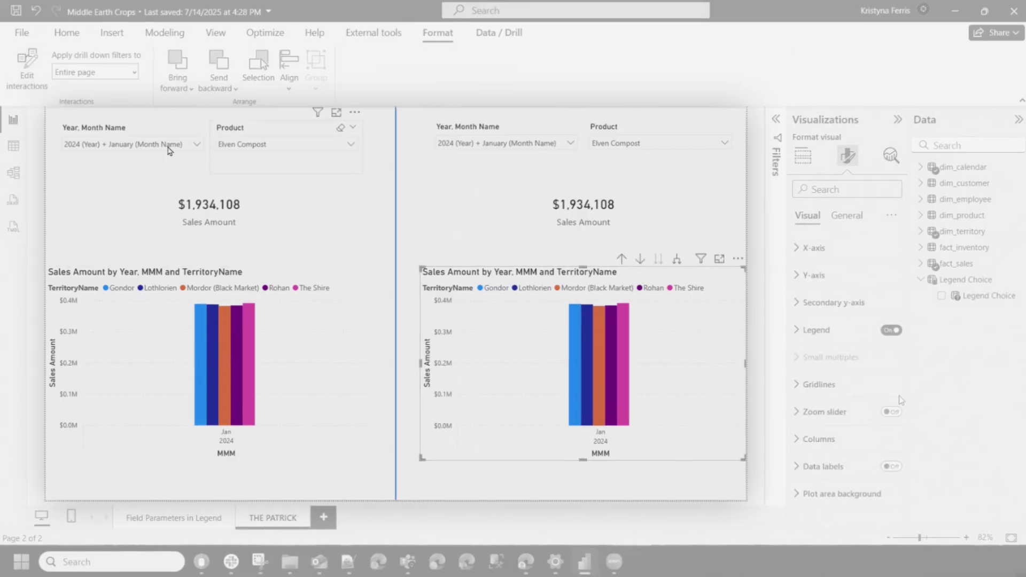
{"action": "left_click", "coordinate": [162, 146]}
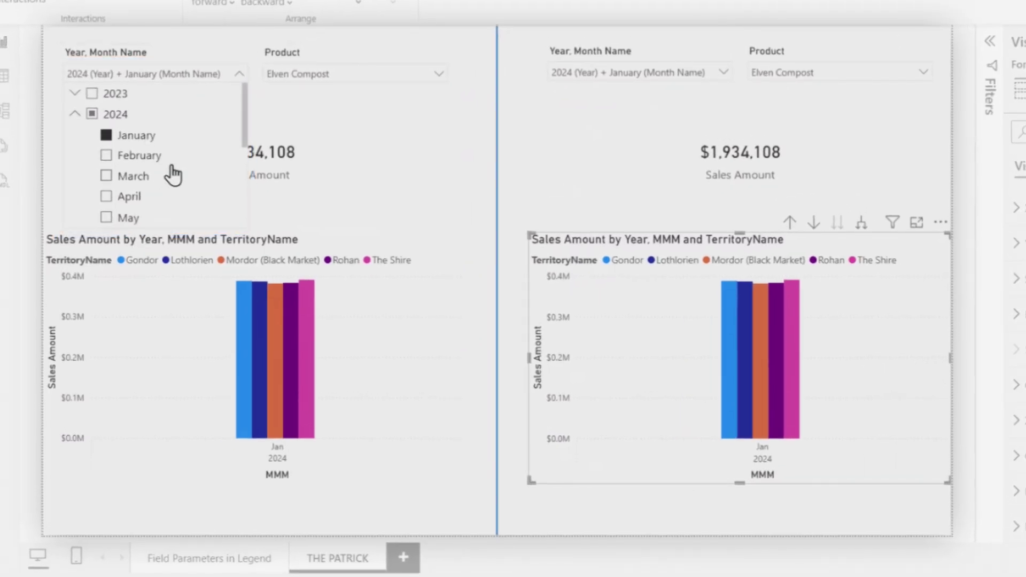
Switch the left Product slicer from Elven Compost to Golden Barley
{"action": "left_click", "coordinate": [212, 72]}
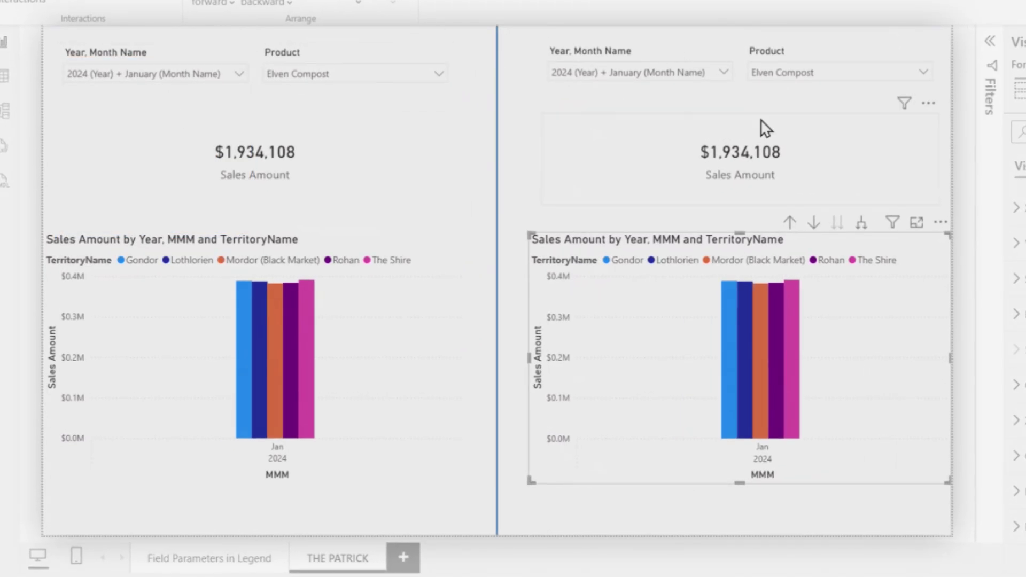
{"action": "left_click", "coordinate": [321, 74]}
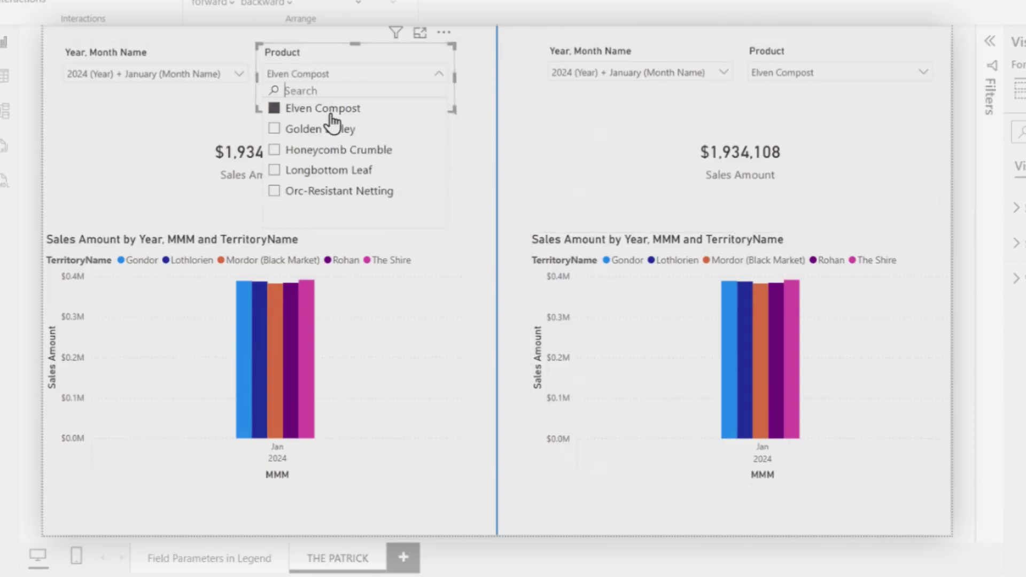
{"action": "left_click", "coordinate": [321, 129]}
{"action": "left_click", "coordinate": [344, 53]}
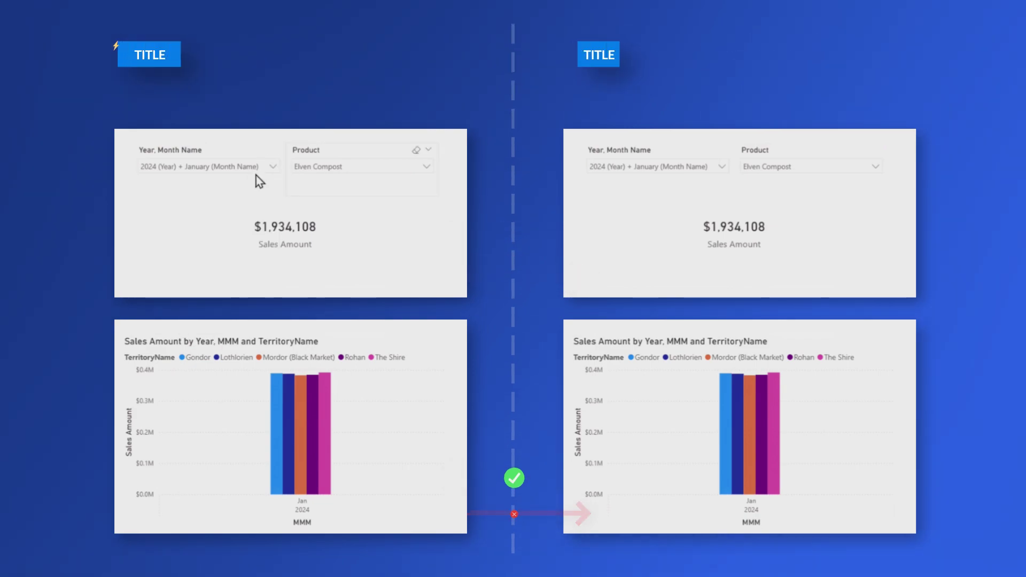
{"action": "left_click", "coordinate": [323, 165]}
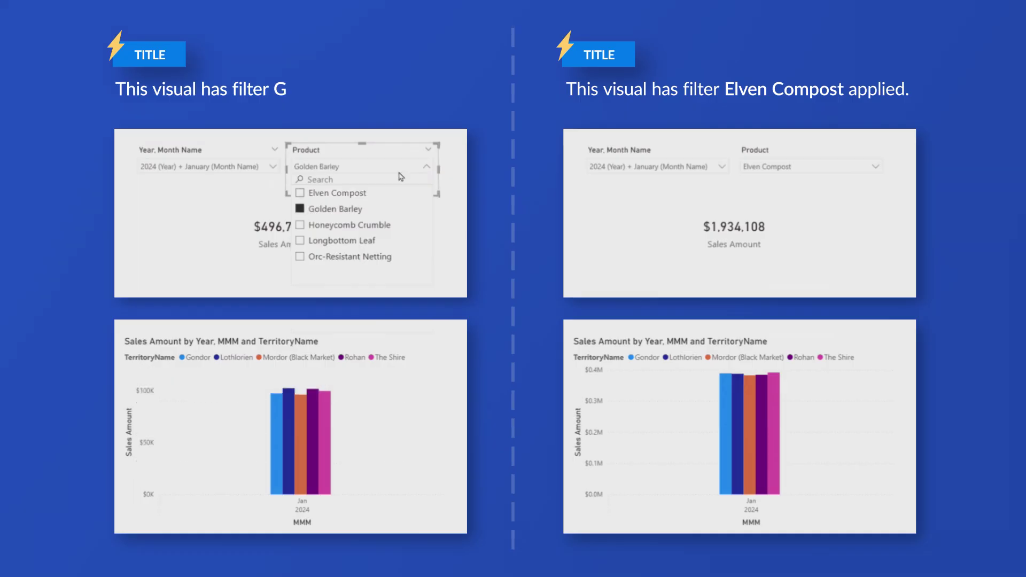
{"action": "left_click", "coordinate": [354, 151]}
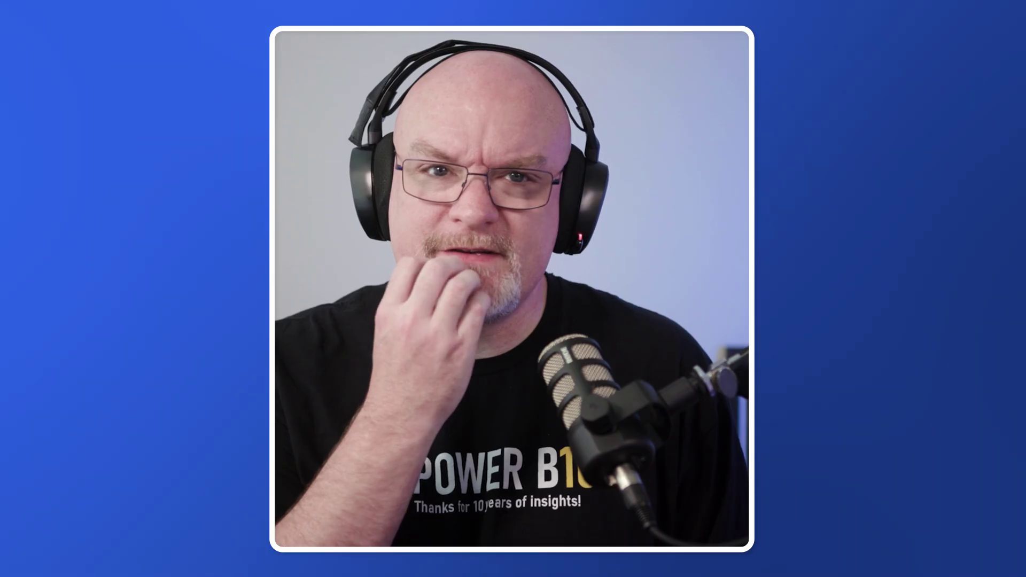